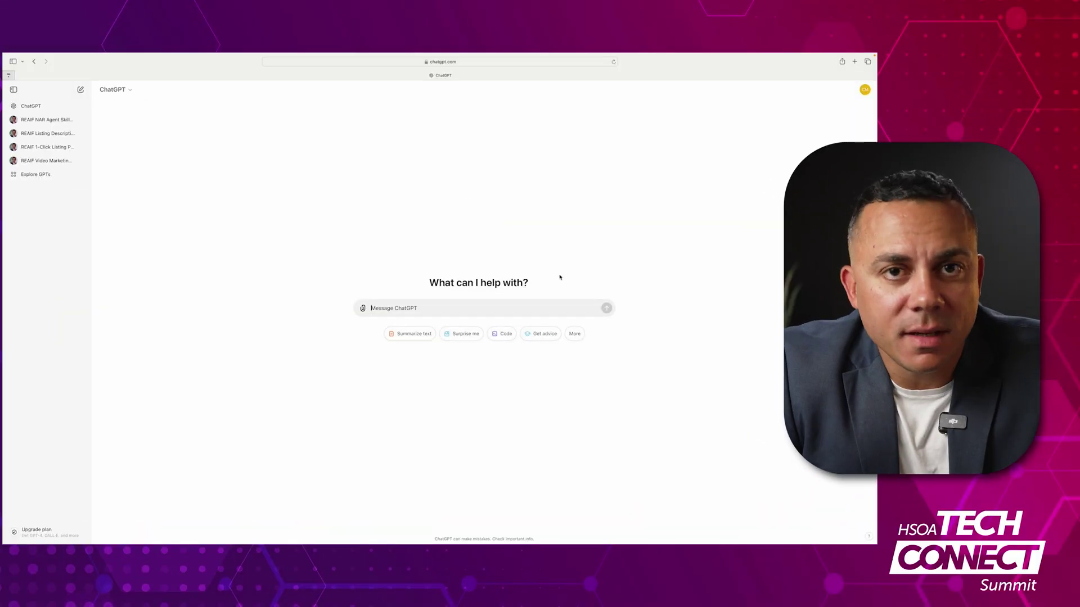
Search the Explore GPTs directory for the author's name and browse his custom GPTs.
click(43, 179)
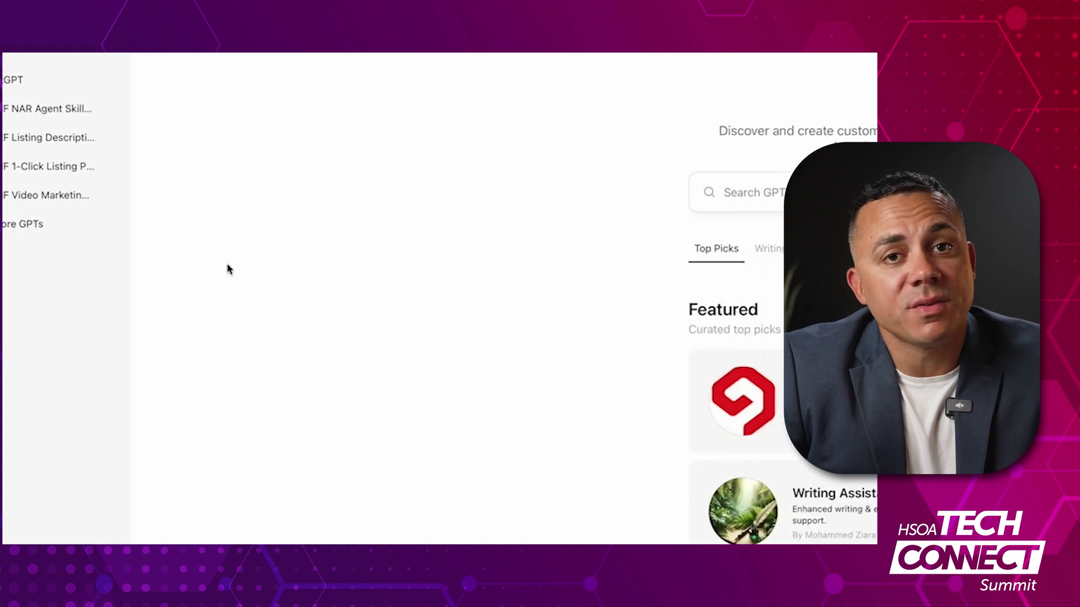
click(764, 196)
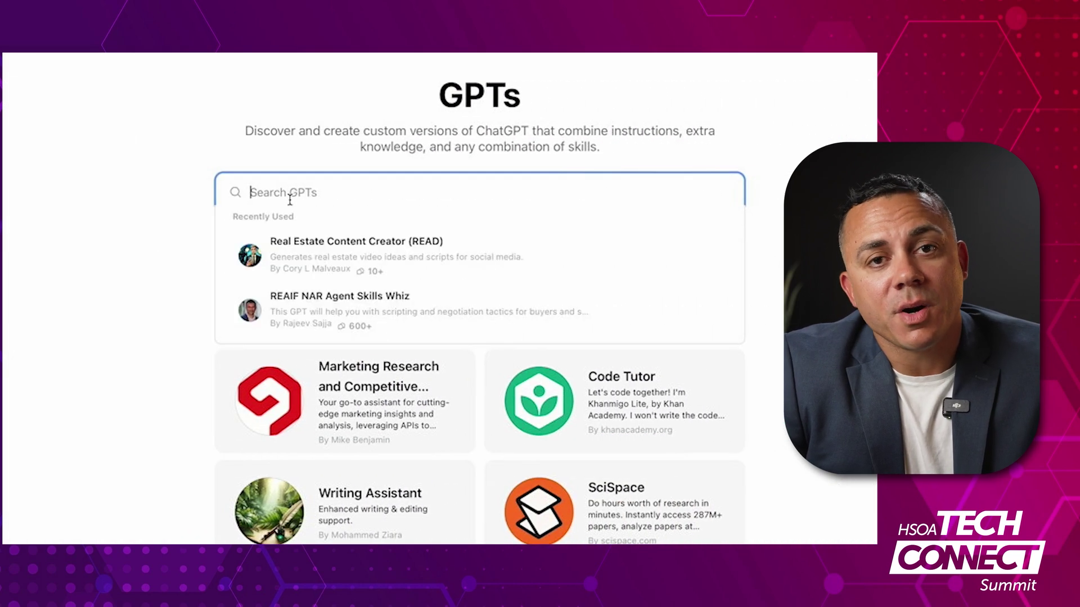
text(Rajeev Sa)
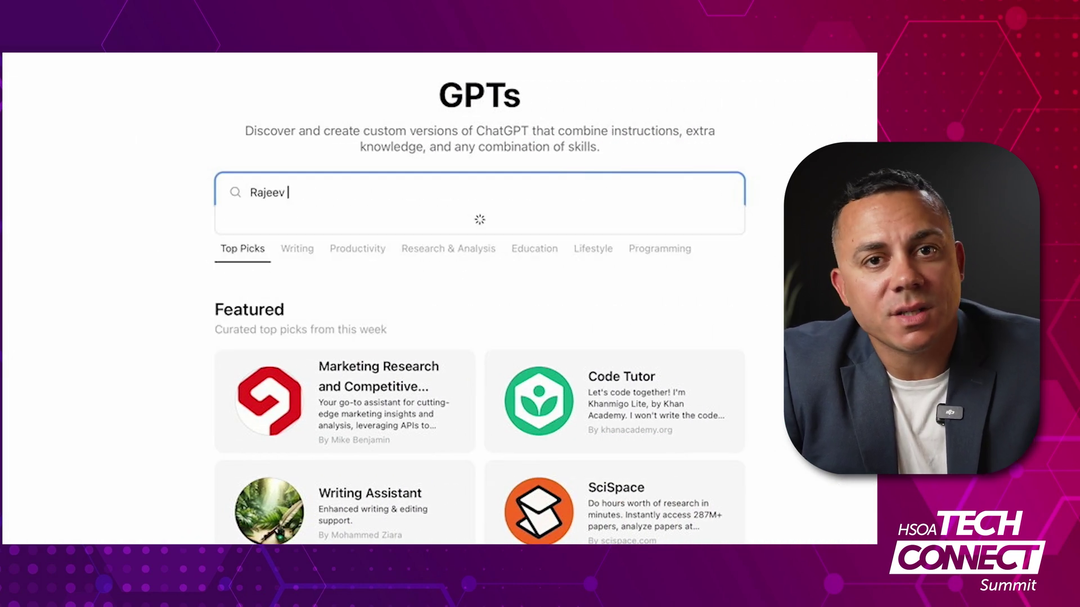
text(jja)
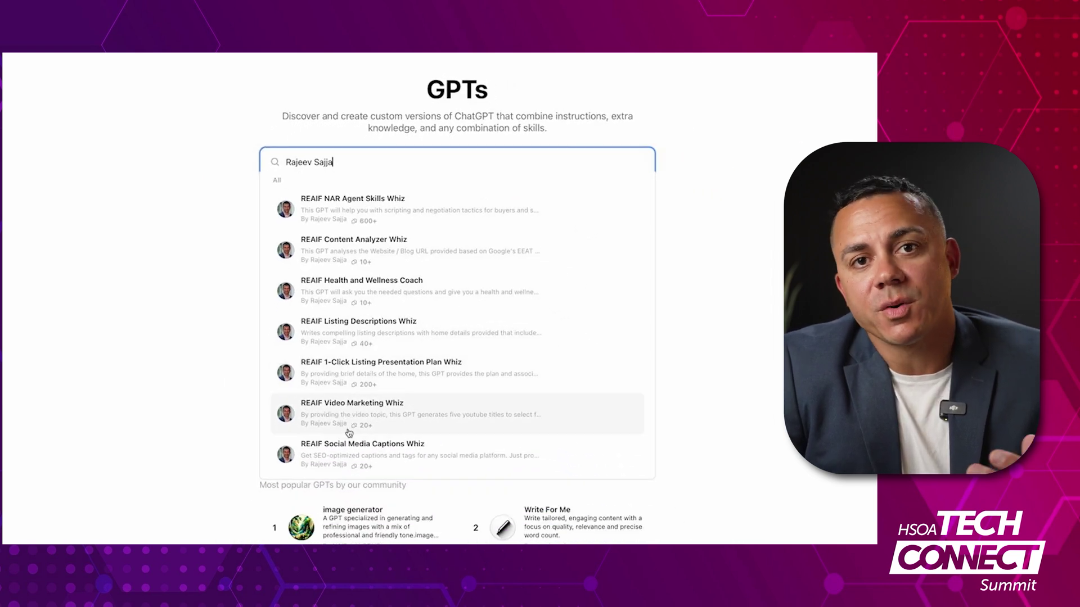
click(348, 449)
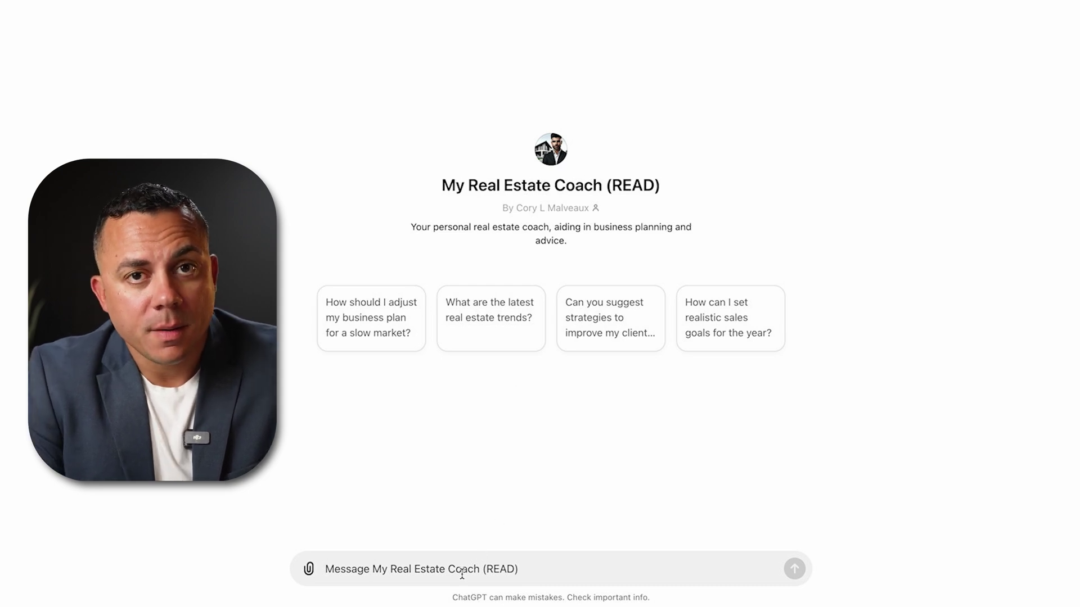
Ask the coach for the 5 key prospecting activities to close 12 transactions in Q4.
text(i need to complete 12)
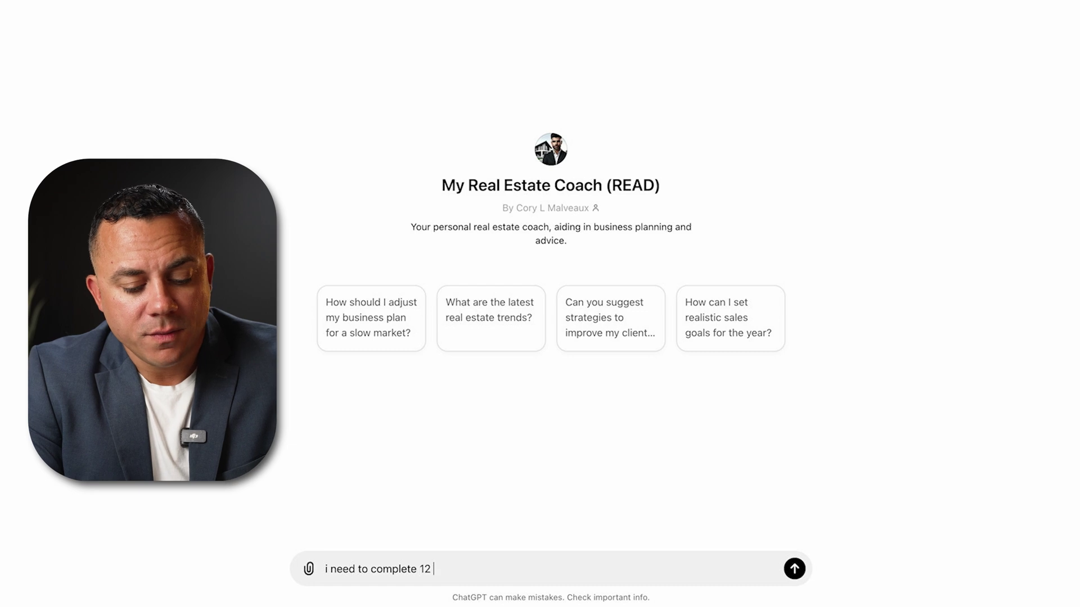
text( transactions in)
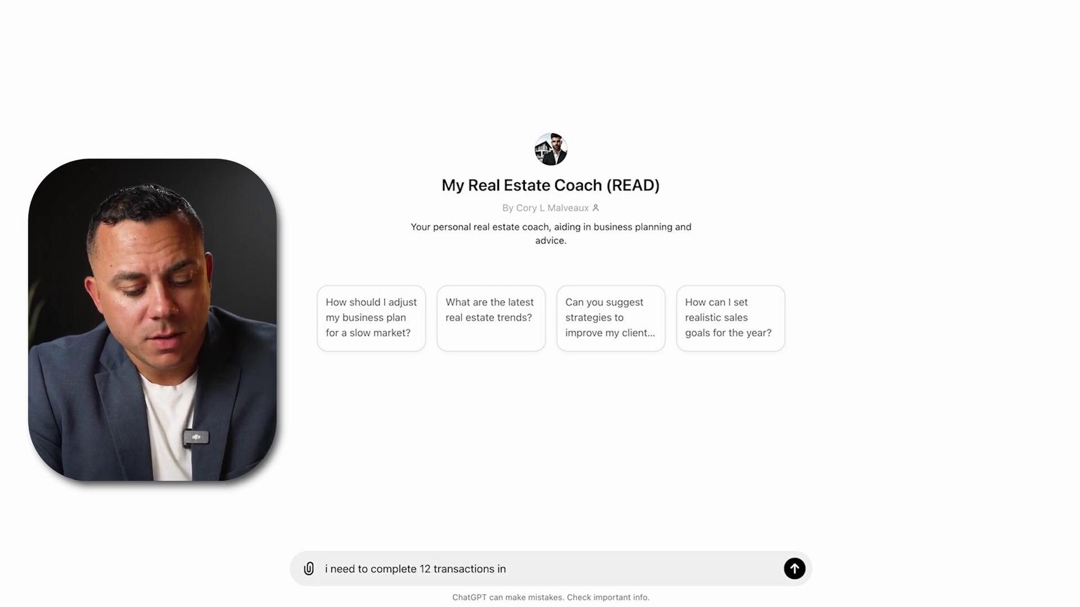
text( Q4 to hit )
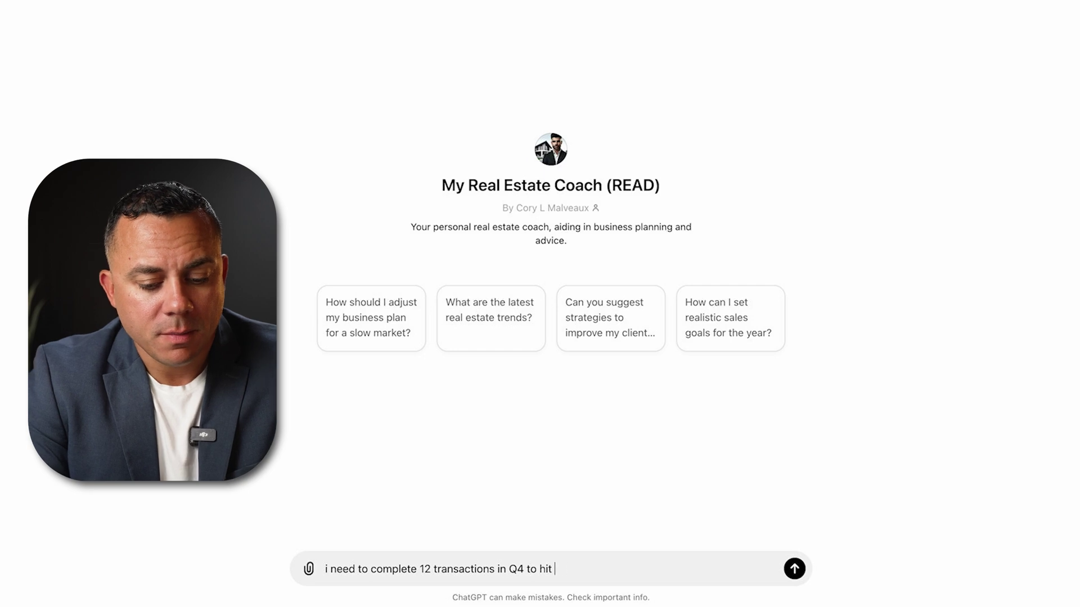
text(my goal for the year)
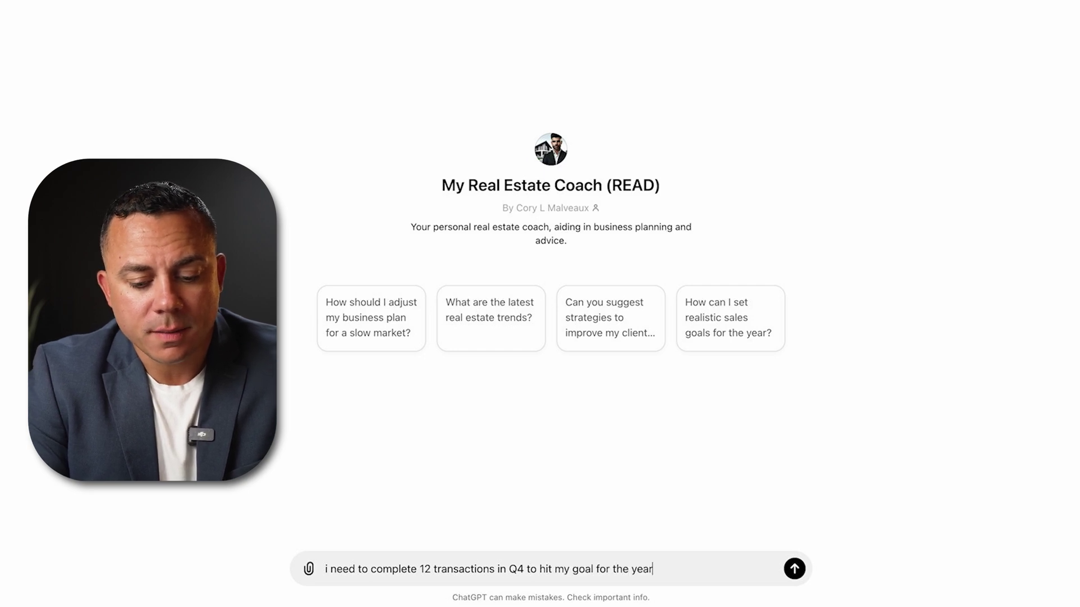
text(. what are the)
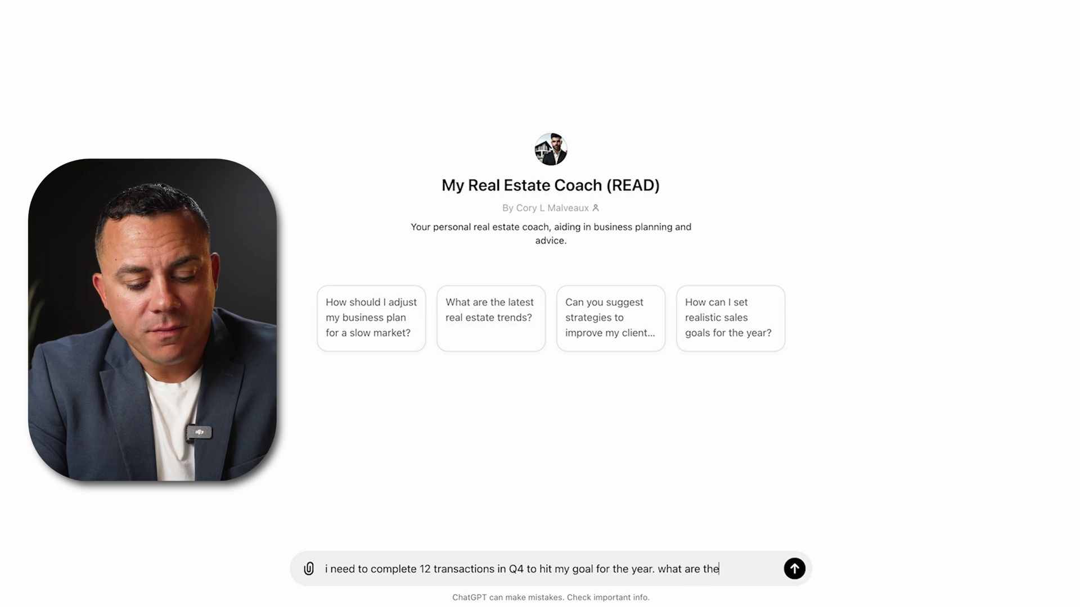
text( 5 most important prospecti)
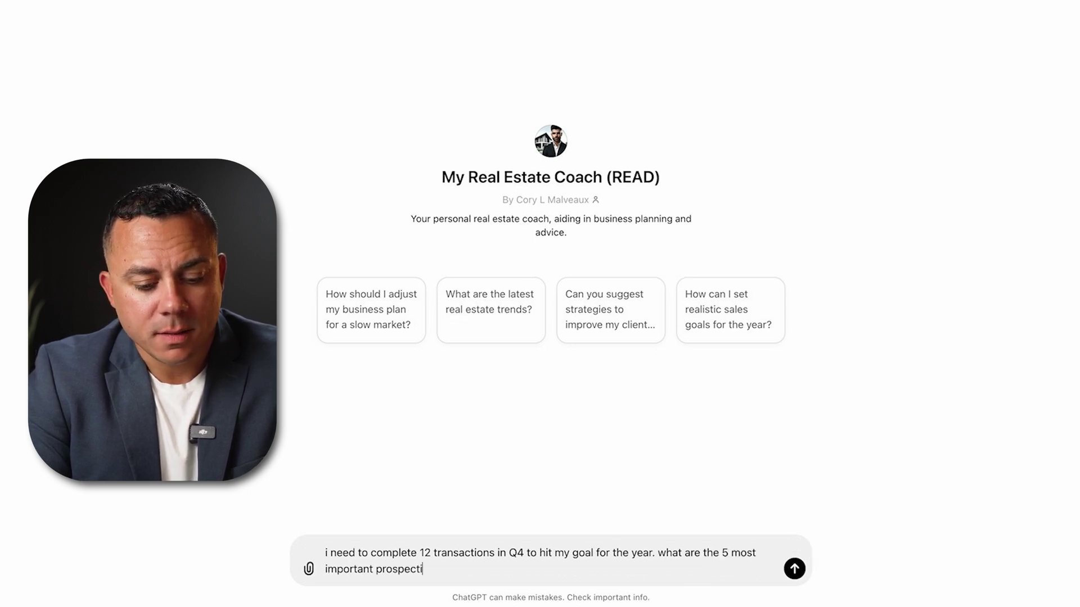
text(ng activities I can do to )
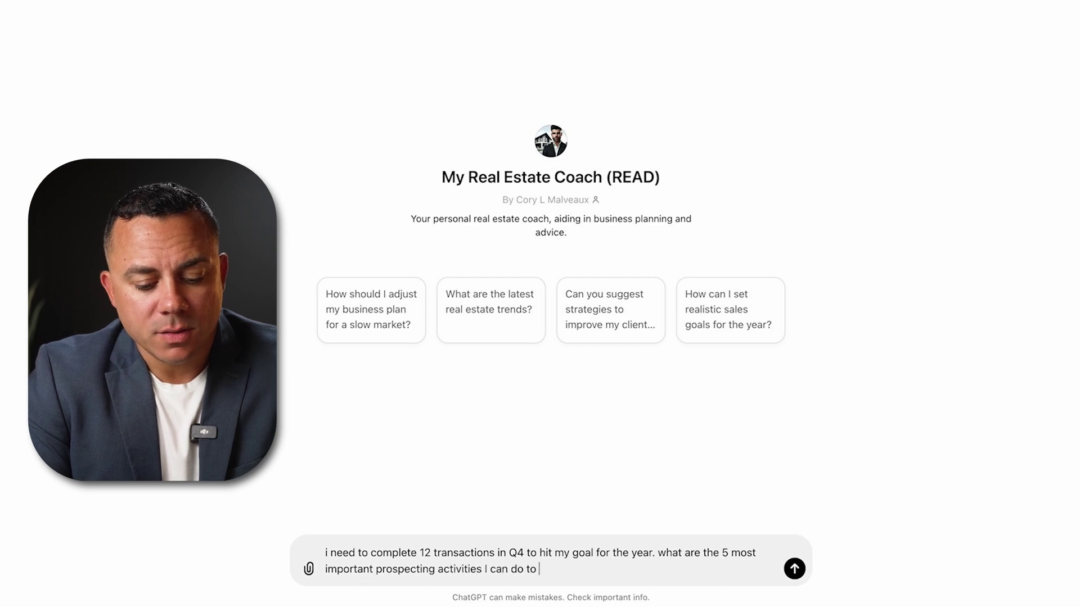
text(ensure I h)
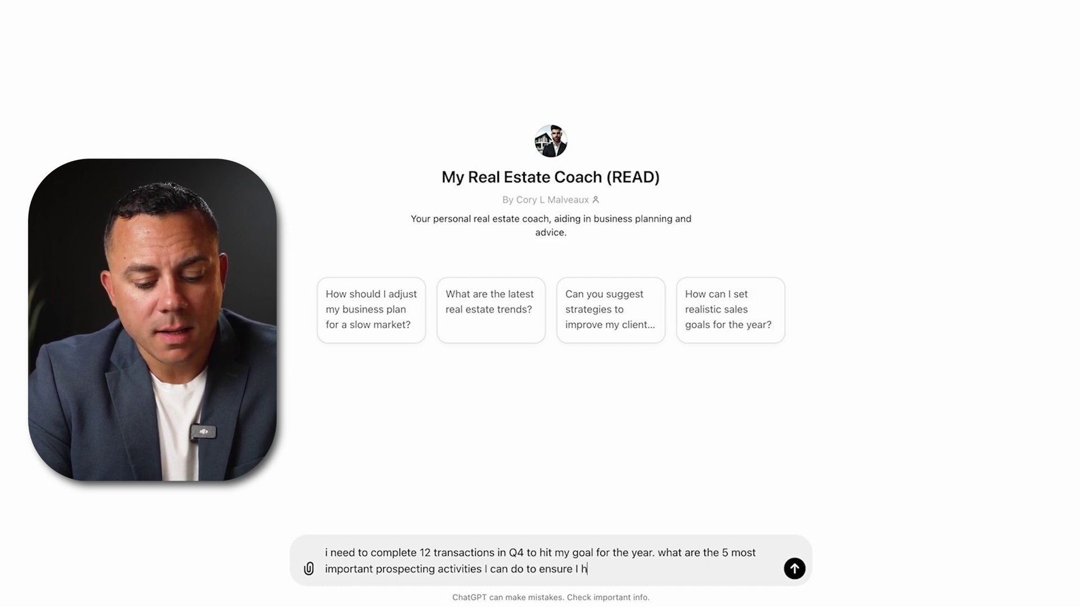
text(it my goal)
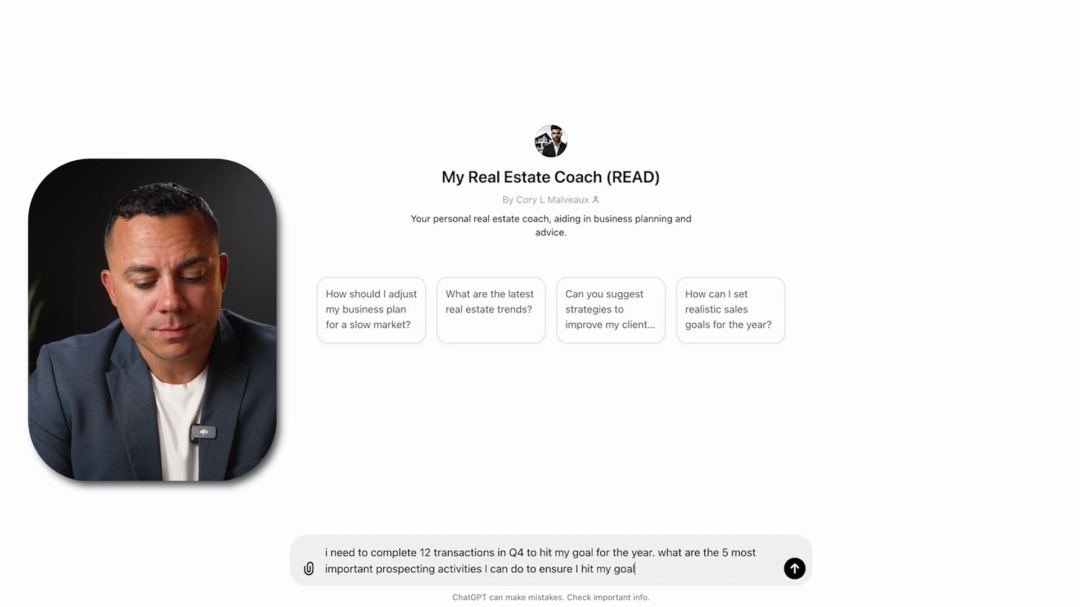
text(?)
key(Return)
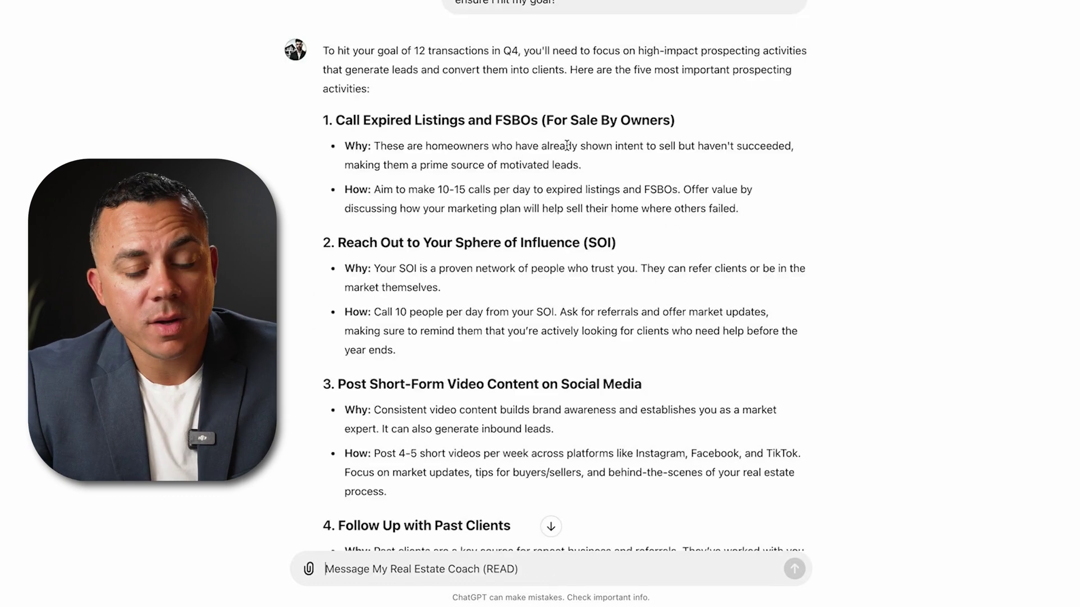
scroll(567, 146, down, 6)
scroll(568, 149, up, 4)
scroll(567, 149, up, 1)
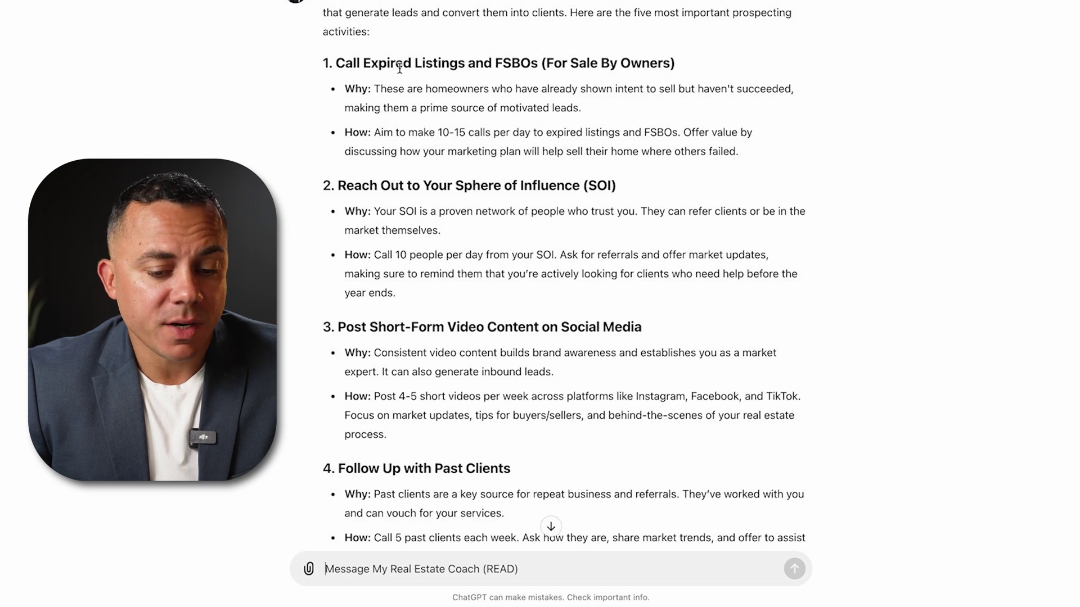
scroll(400, 68, down, 1)
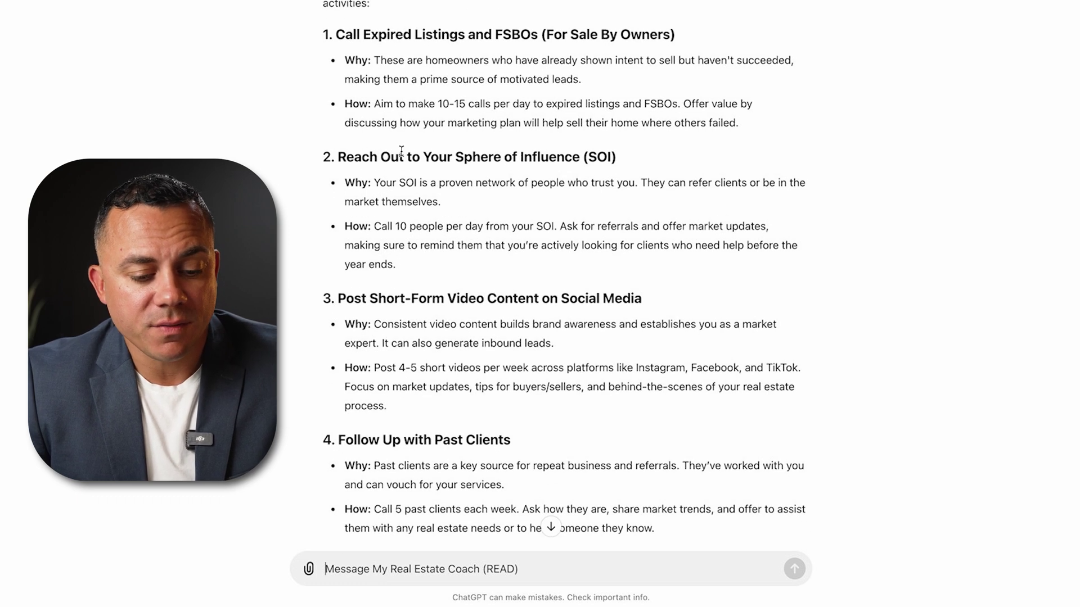
scroll(413, 289, down, 1)
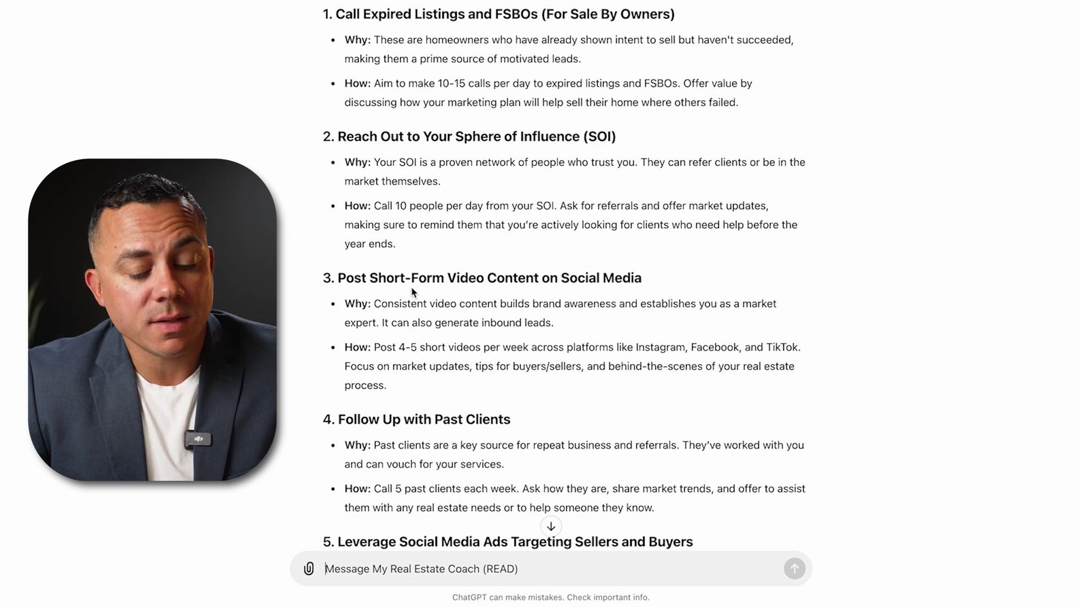
scroll(413, 292, down, 3)
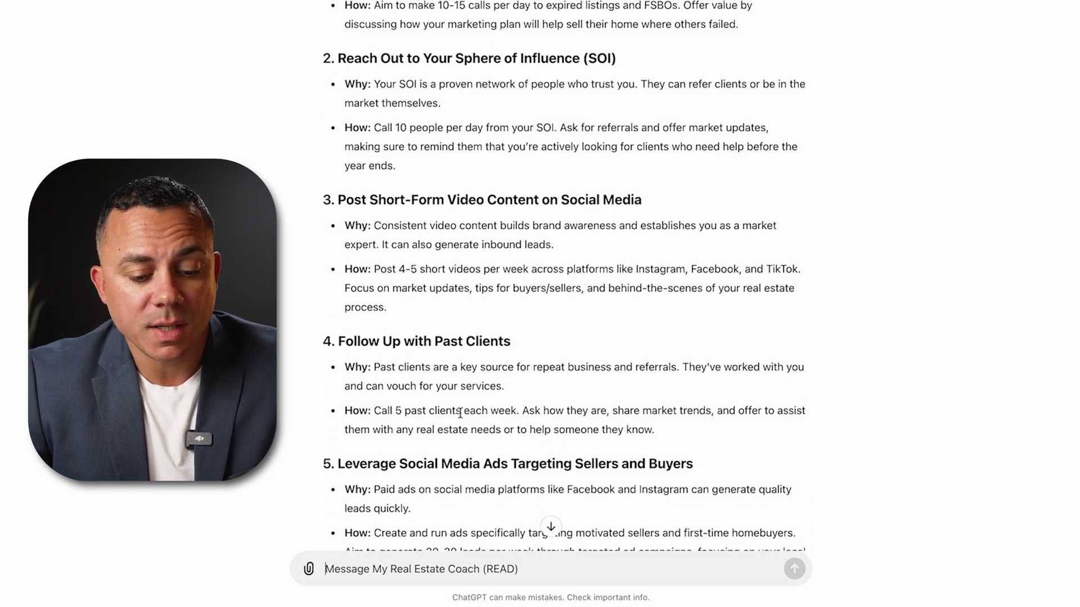
scroll(460, 415, up, 5)
scroll(460, 414, down, 6)
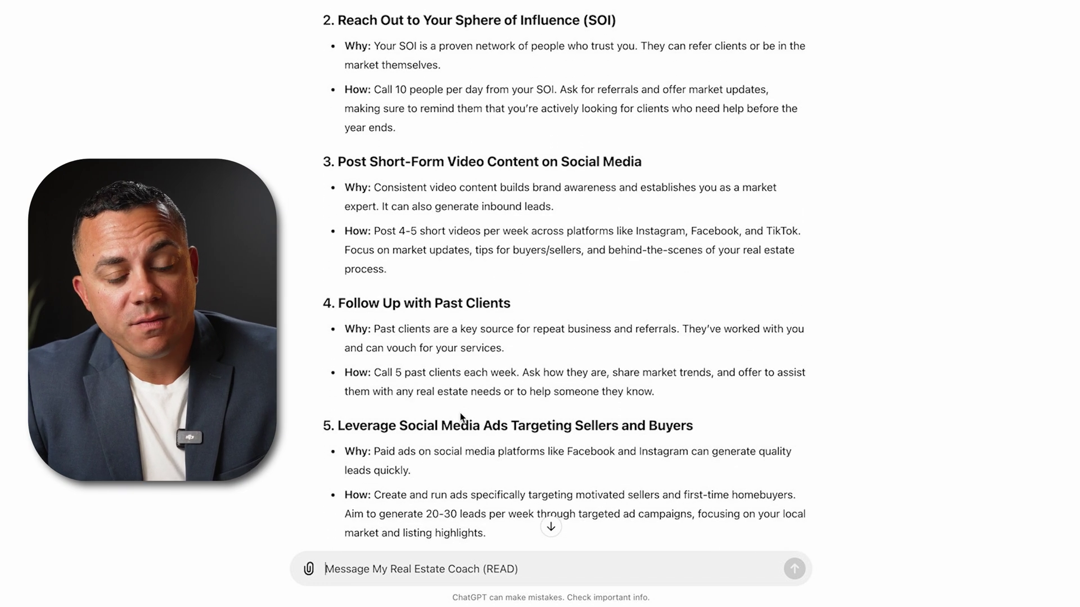
Ask the coach for a daily schedule for the week that includes the five prospecting activities.
text(c)
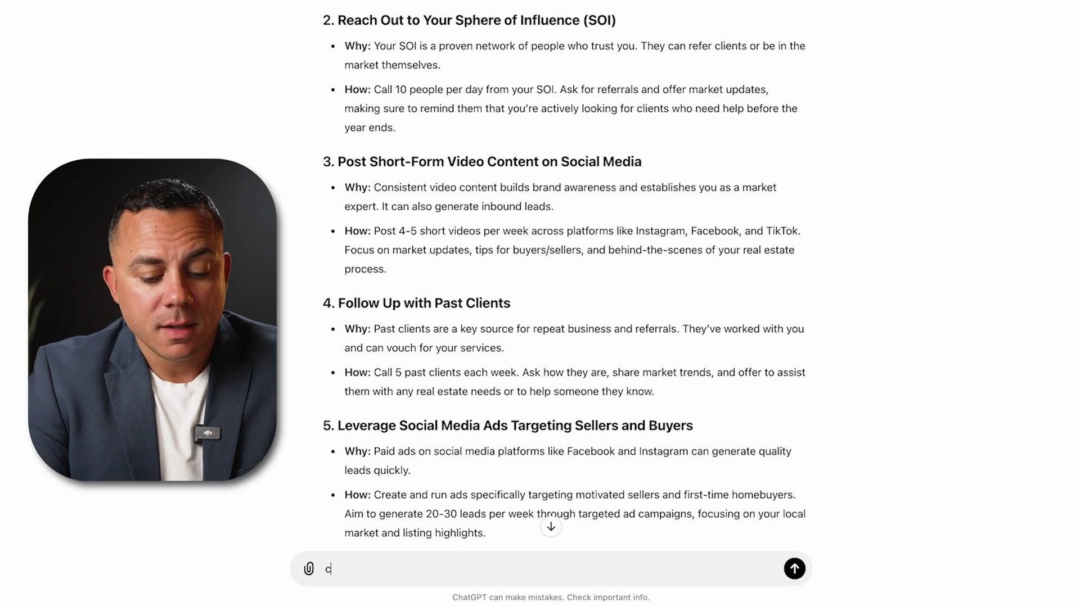
text(reate a dail)
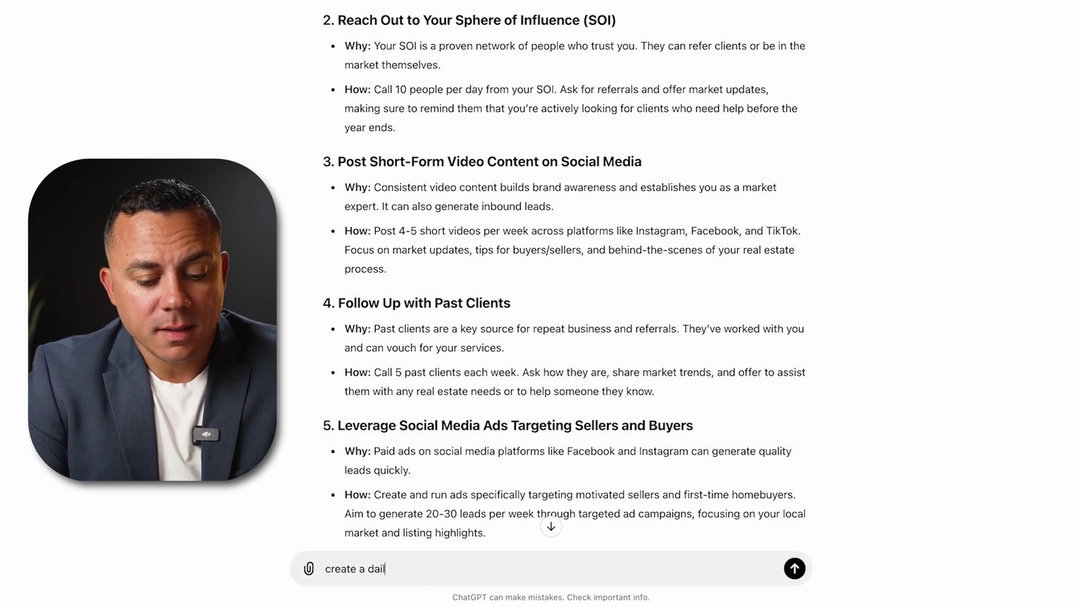
text(y schedule )
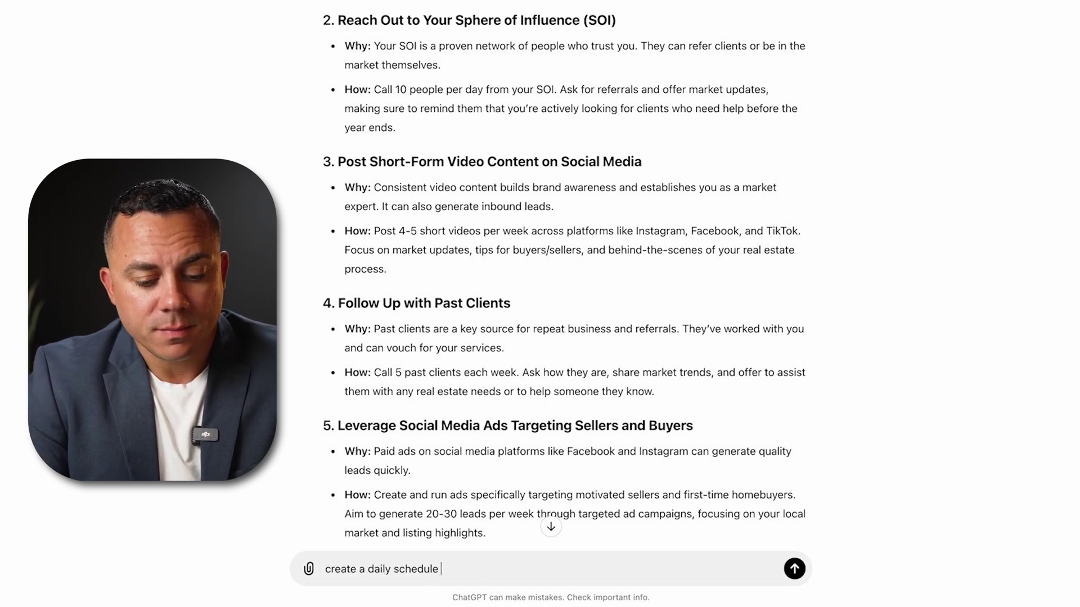
text(for the we)
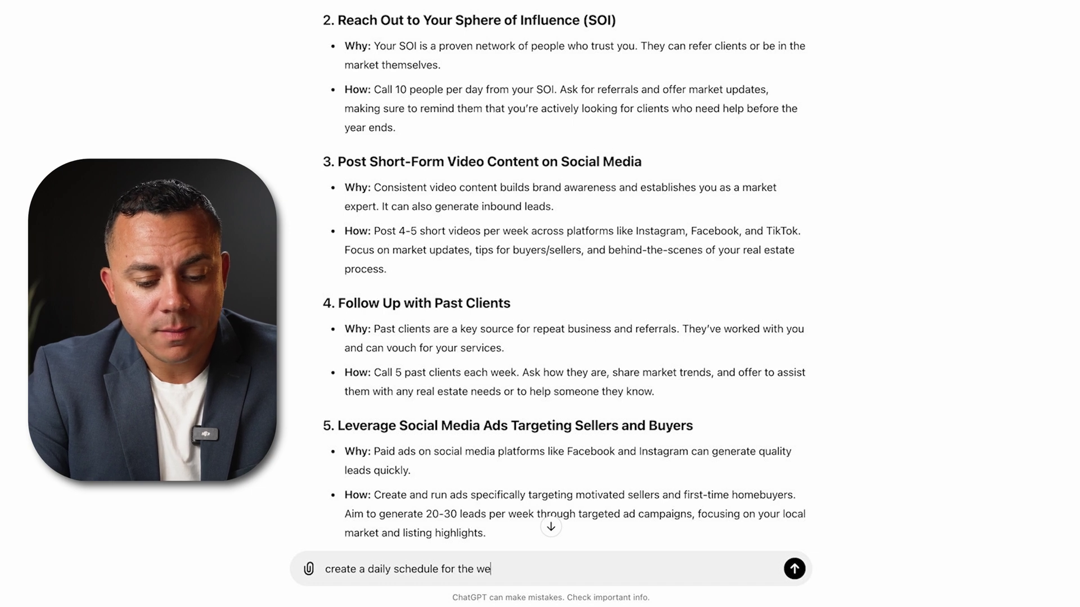
text(ek that has e)
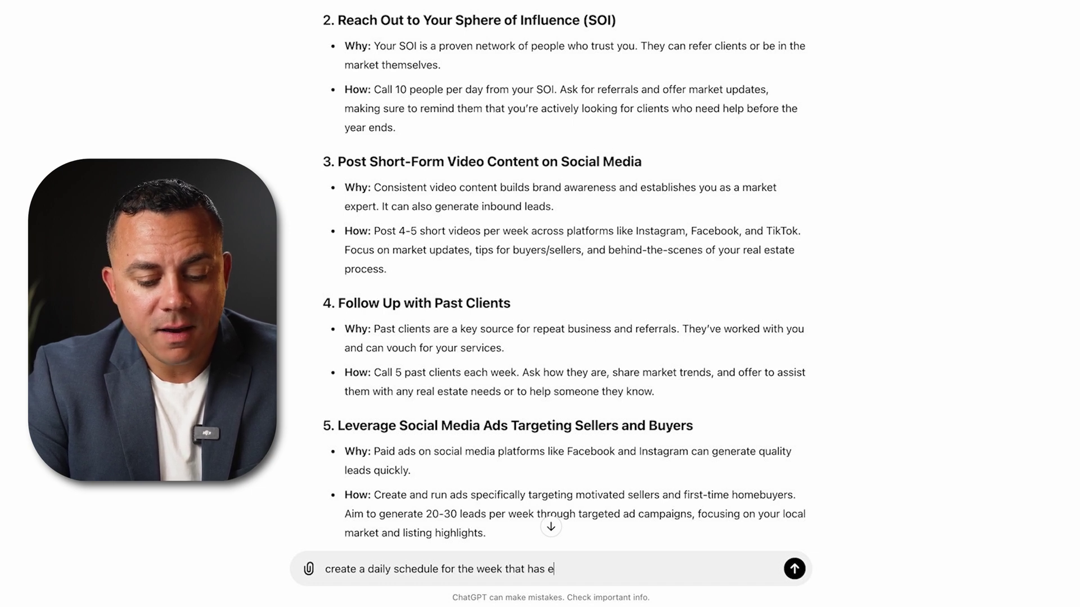
text(verything i need t)
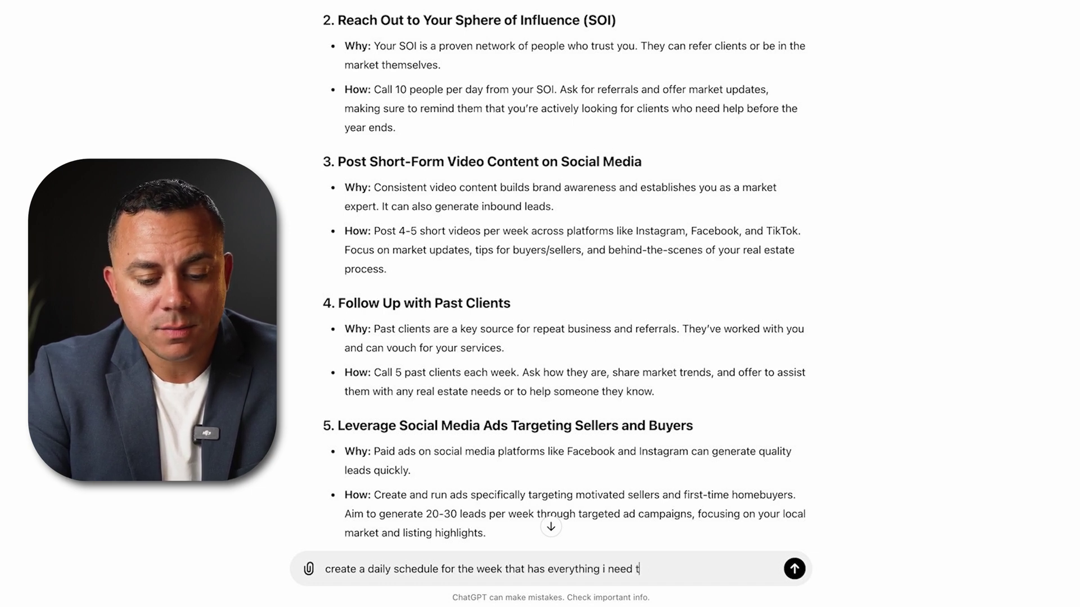
text(o do invluding the)
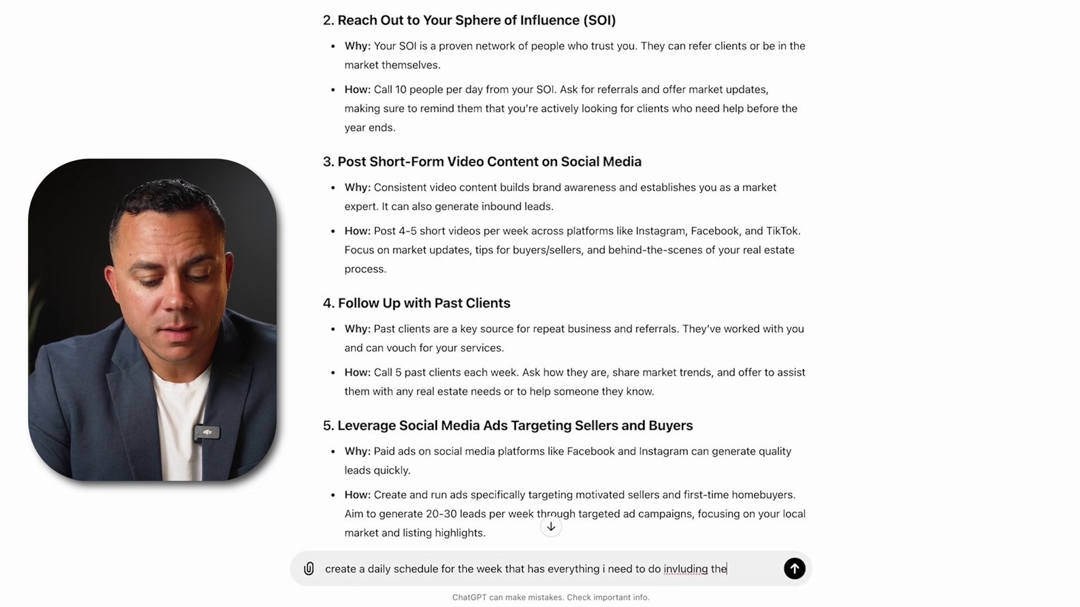
text(se 5 activities)
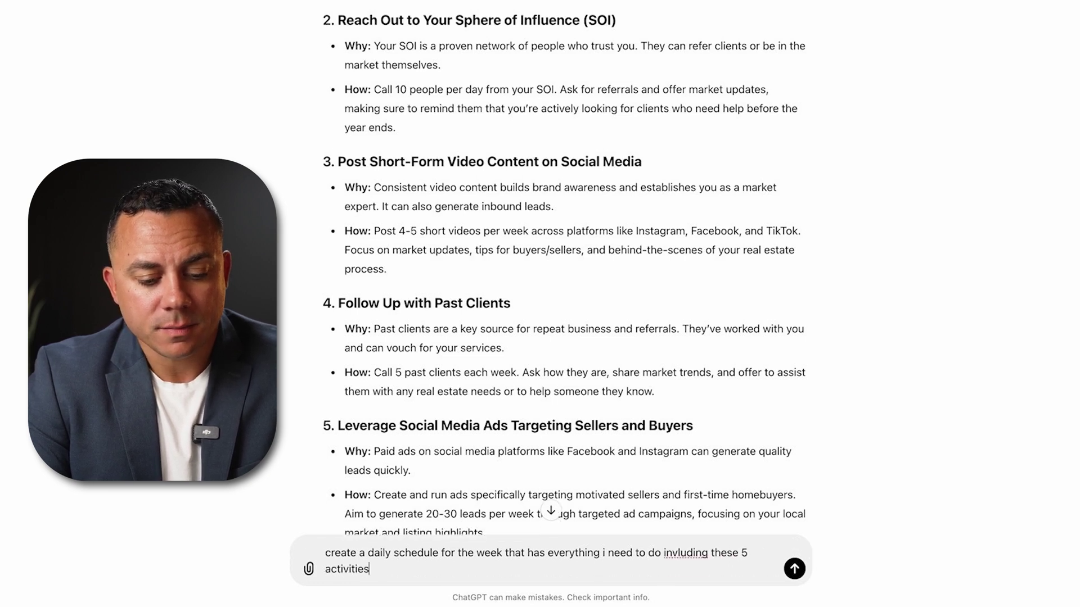
key(Return)
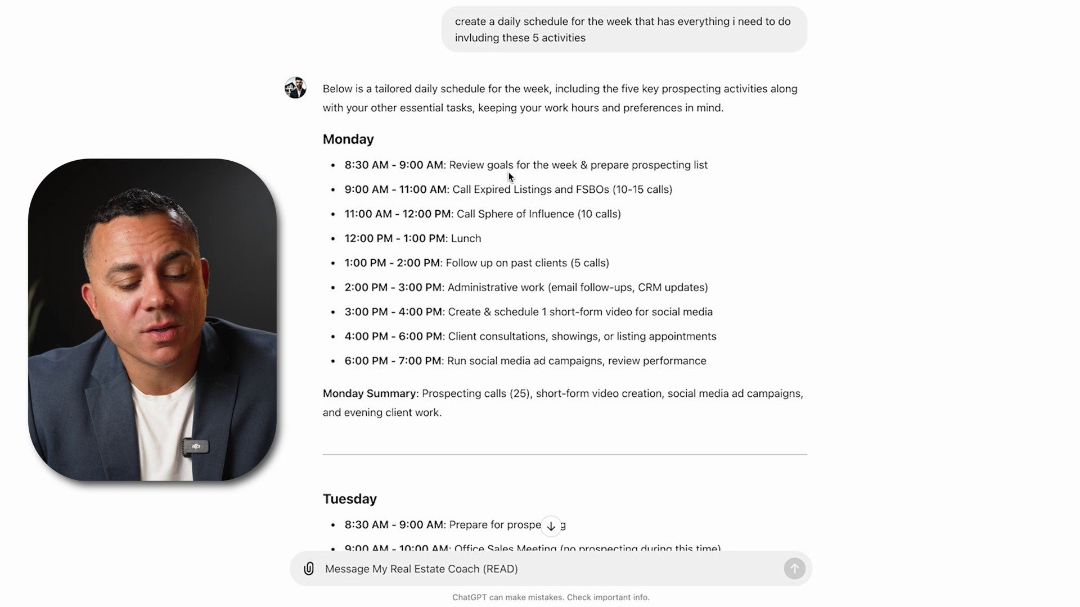
scroll(509, 177, down, 8)
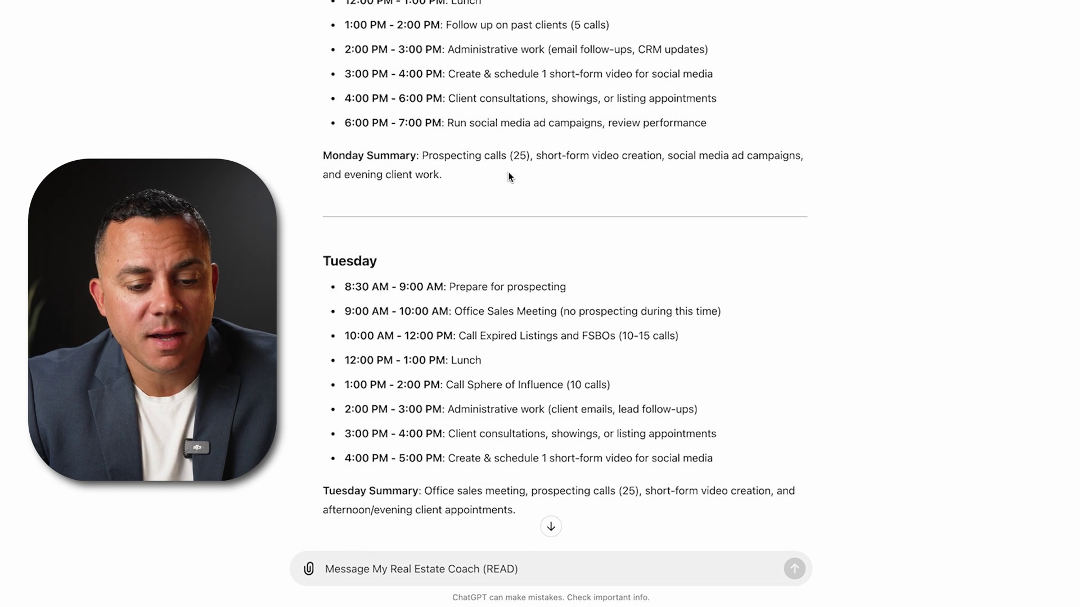
scroll(509, 177, down, 12)
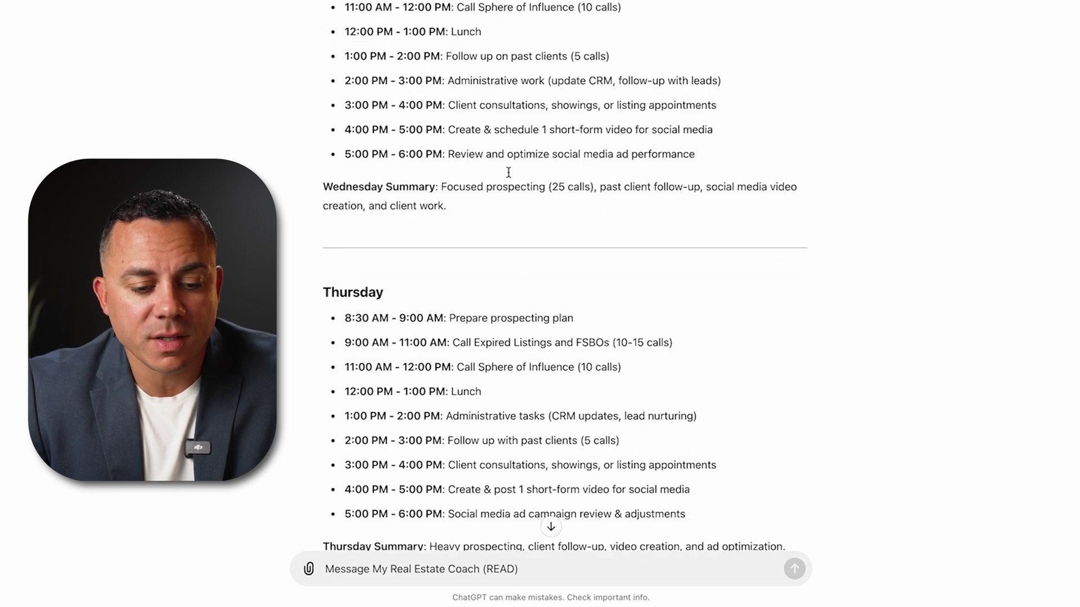
scroll(509, 176, up, 20)
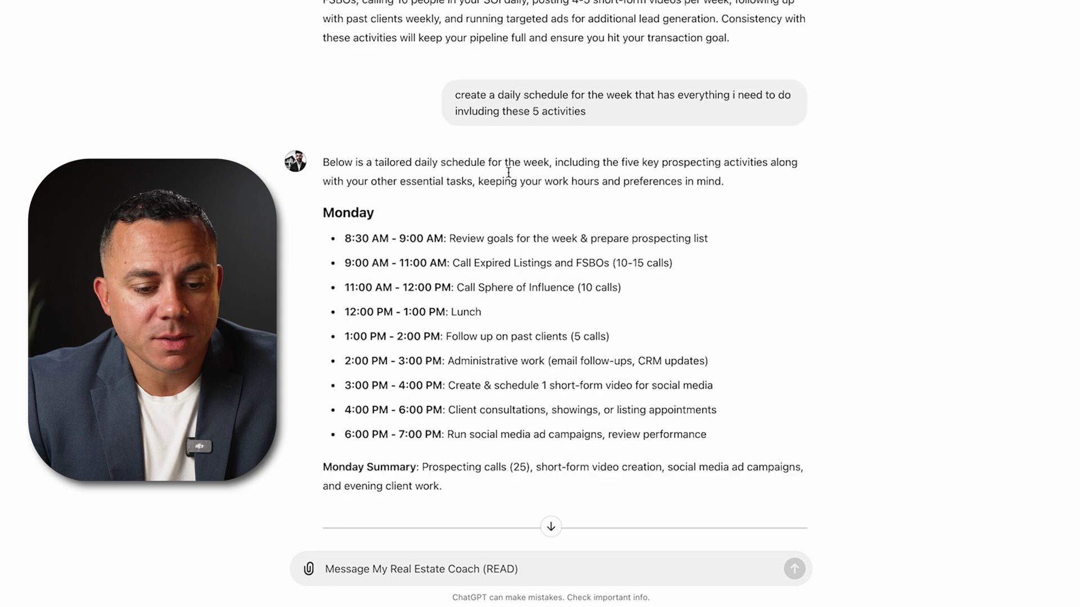
scroll(509, 176, down, 1)
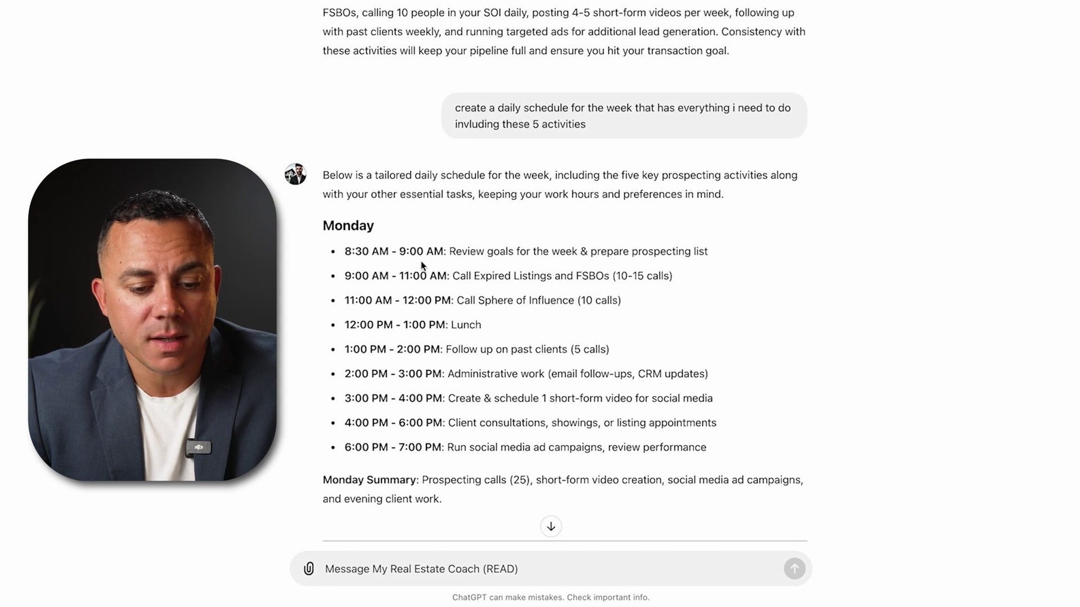
scroll(468, 271, down, 1)
scroll(468, 271, down, 1)
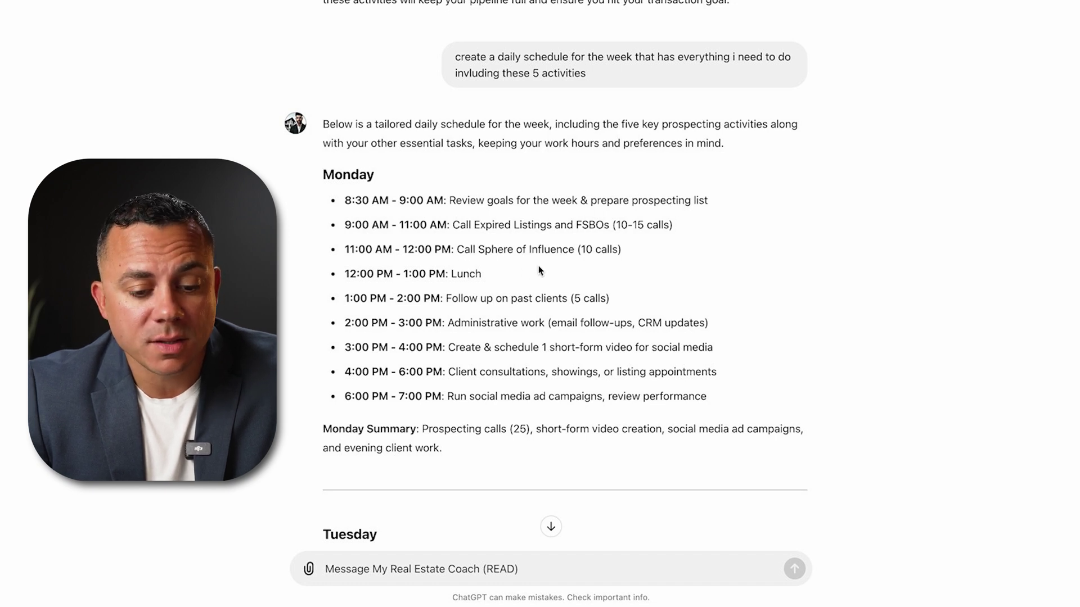
scroll(539, 271, down, 1)
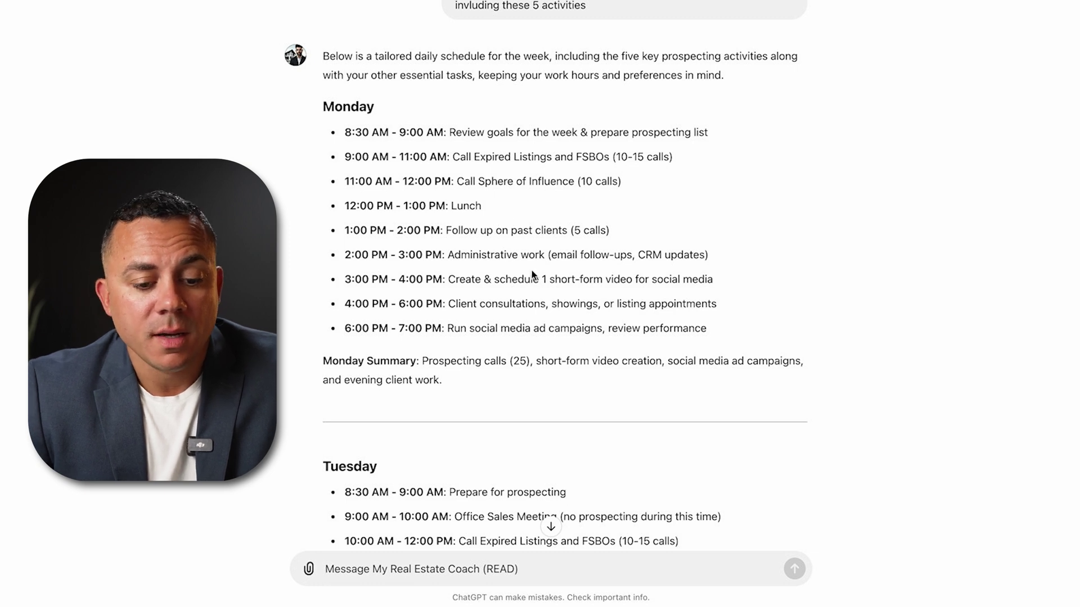
scroll(531, 270, down, 1)
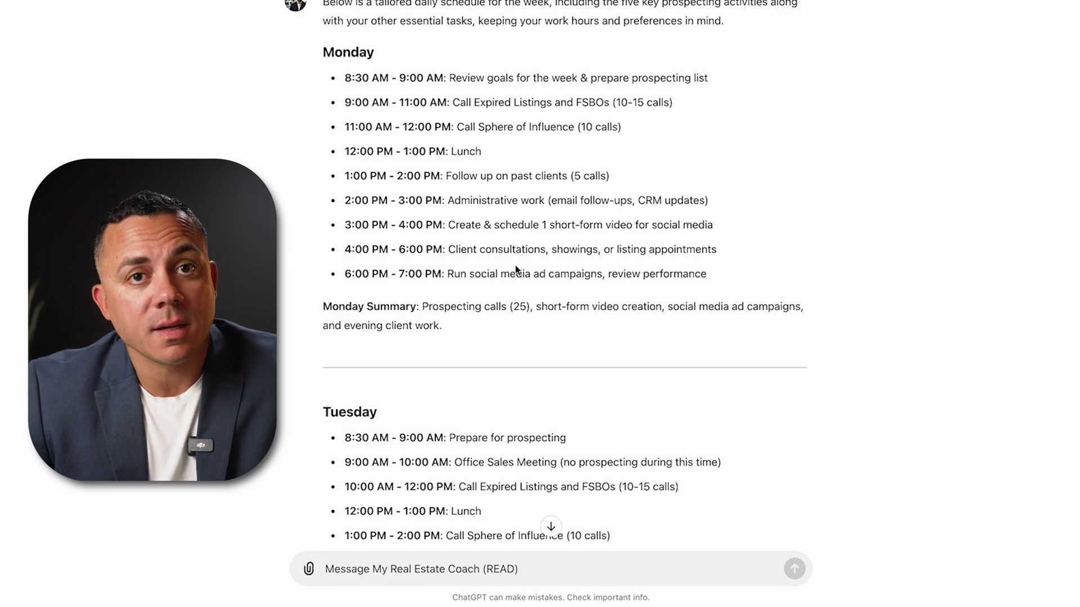
scroll(515, 266, down, 1)
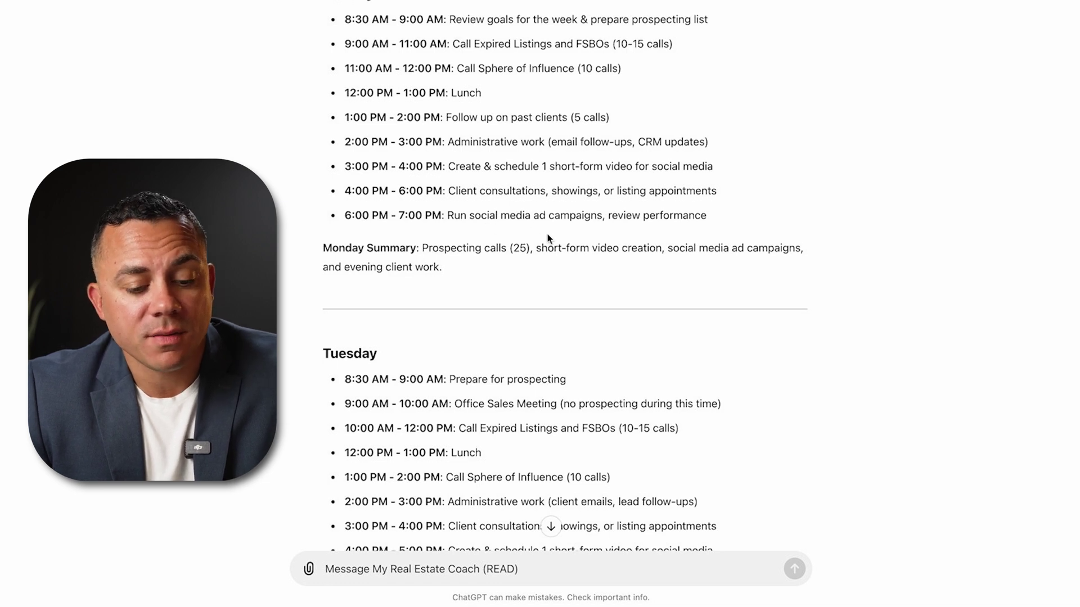
scroll(548, 239, down, 4)
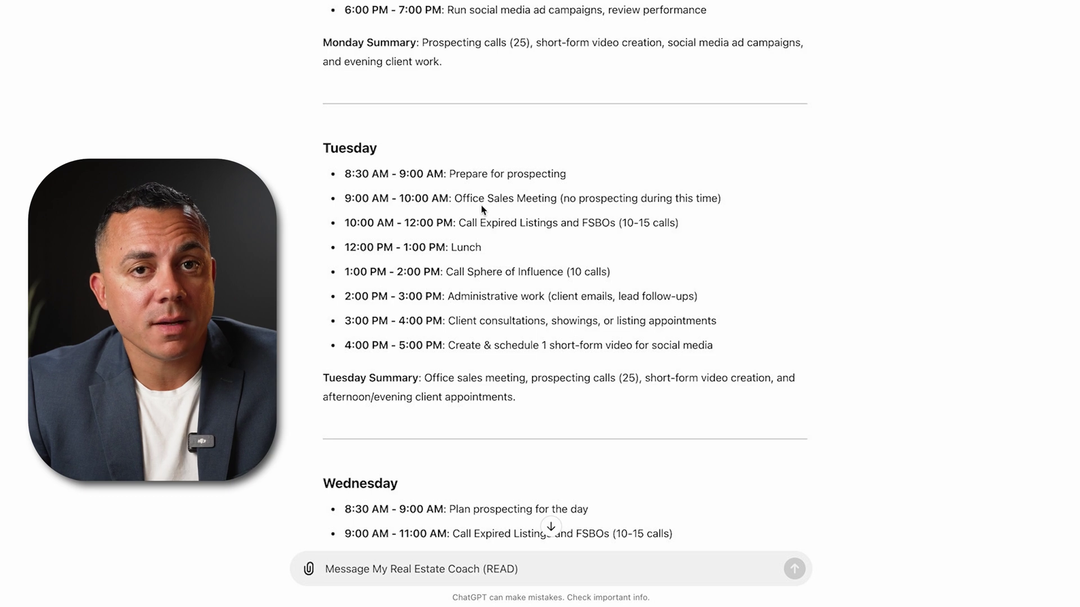
scroll(641, 354, up, 1)
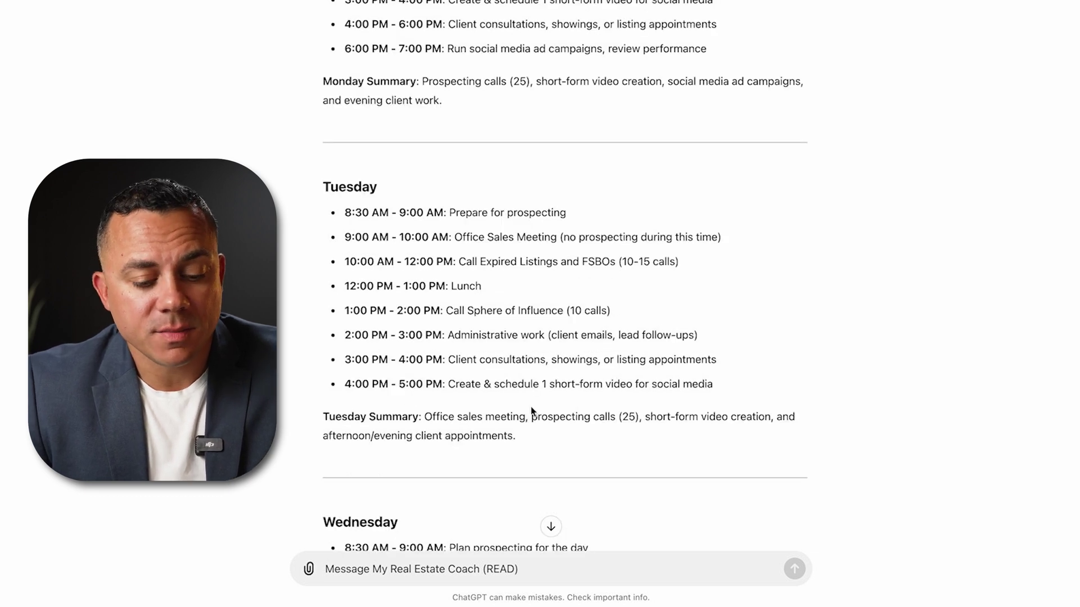
scroll(522, 415, down, 1)
scroll(522, 415, down, 20)
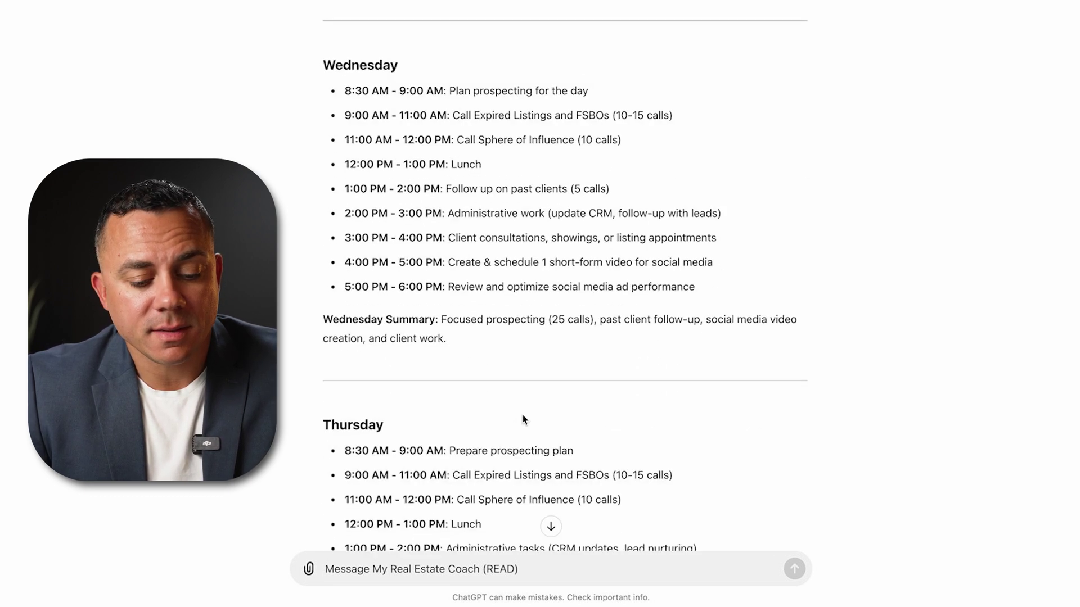
scroll(523, 419, down, 2)
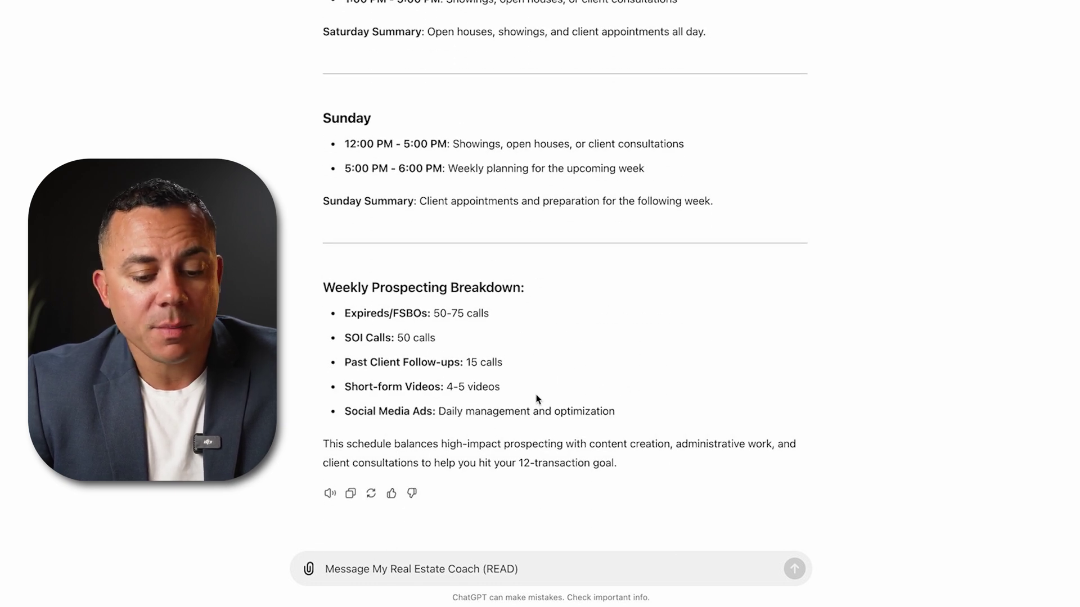
scroll(625, 378, up, 15)
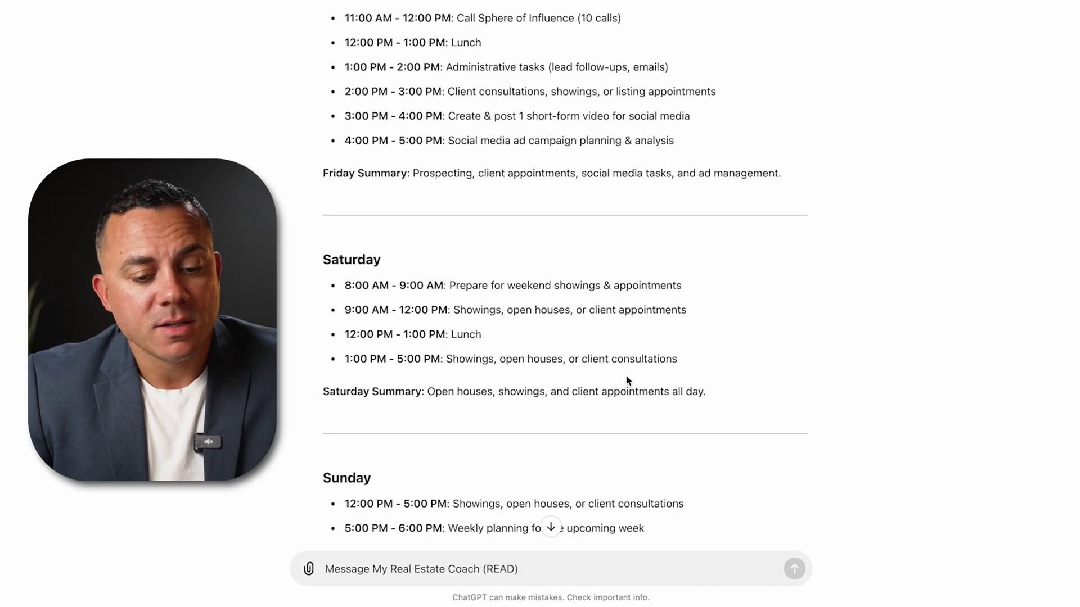
scroll(626, 376, up, 5)
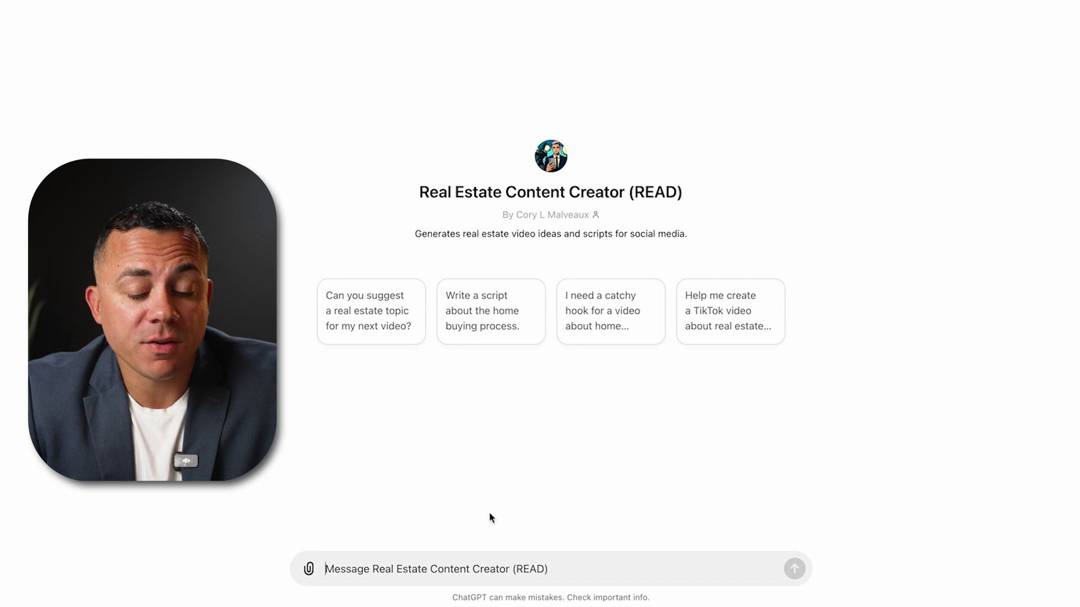
Request 8 video ideas, then ask for scripts for ideas 2 and 6.
text(g)
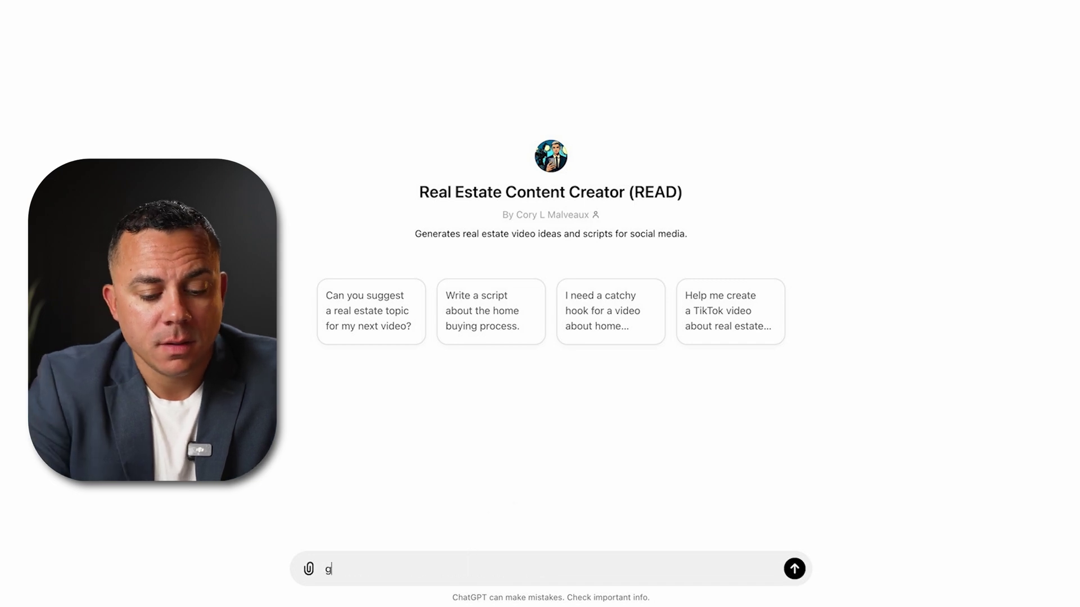
text(ive me 8 video ideas)
key(Return)
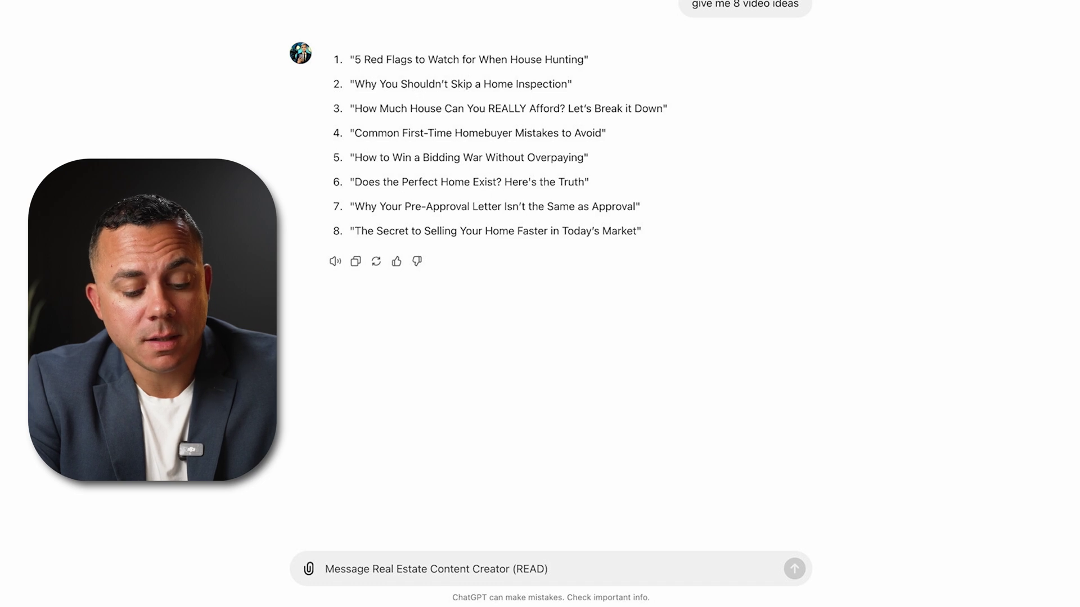
text(write a script for 2 and )
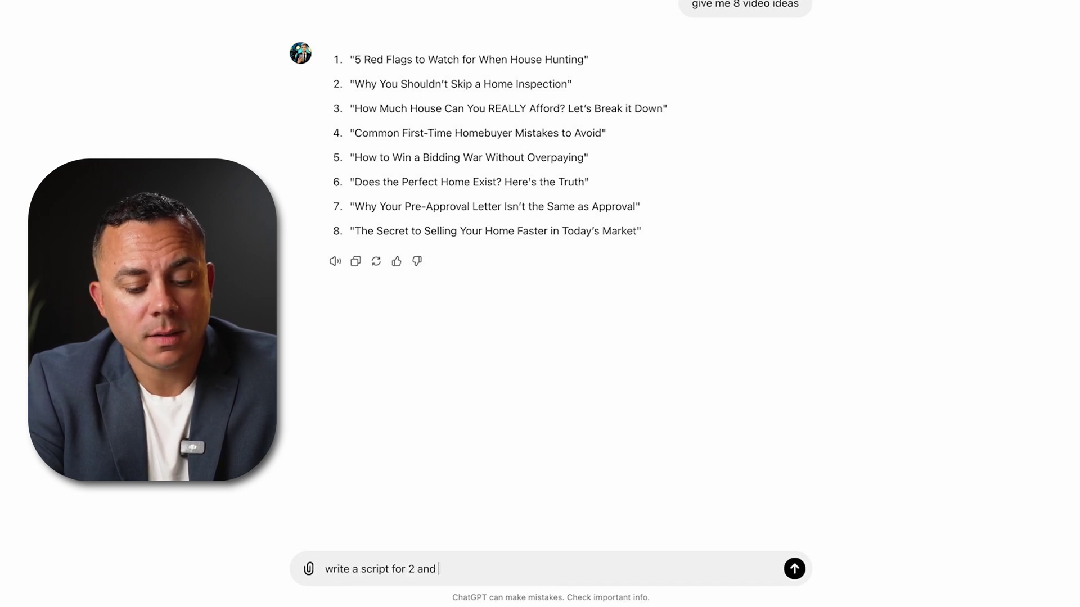
text(6)
key(Return)
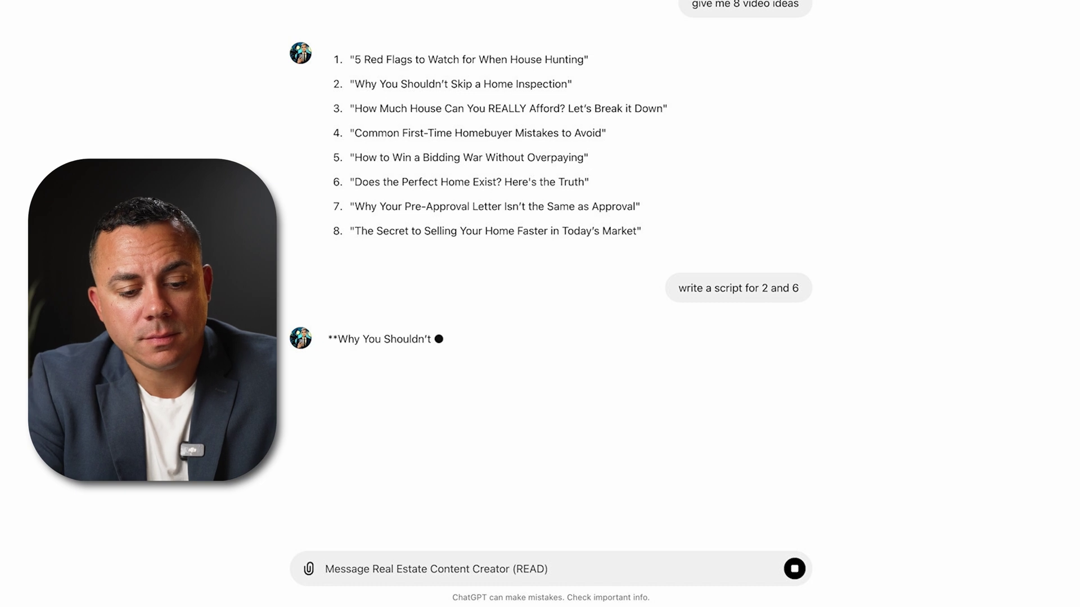